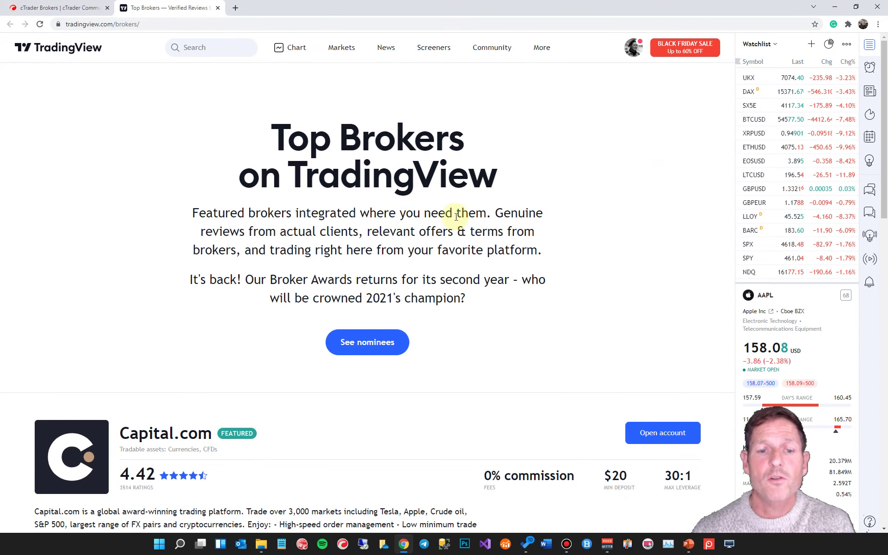
Review the featured and platinum brokers listed on TradingView's Top Brokers page, including their ratings, fees and minimum deposits.
scroll(457, 216, "down", 4)
scroll(225, 303, "down", 7)
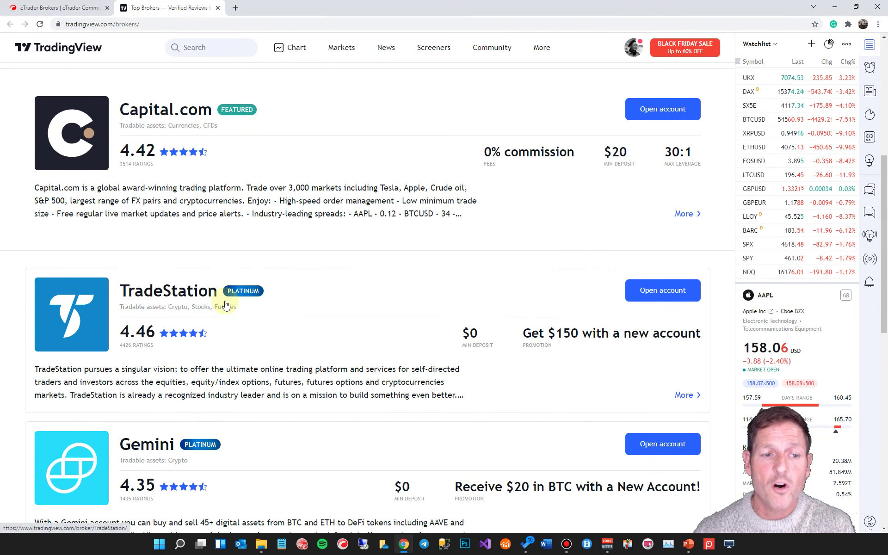
scroll(225, 305, "down", 4)
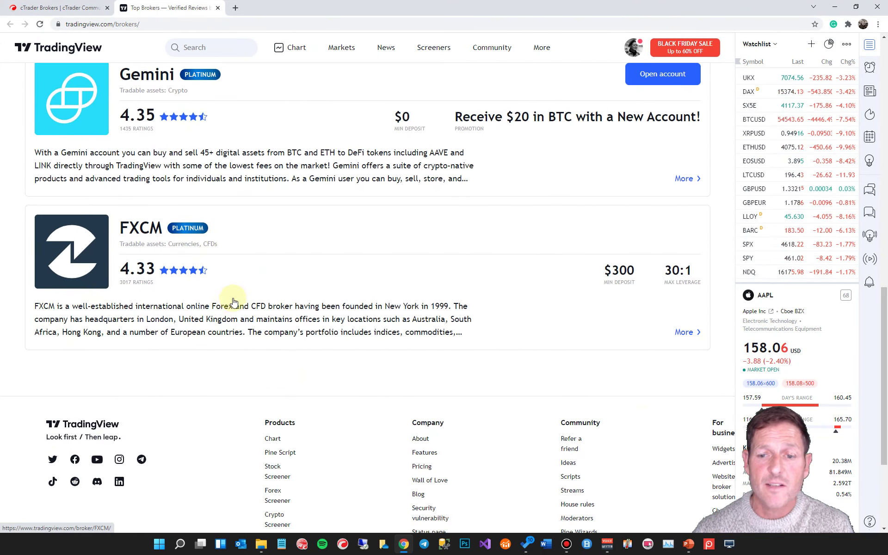
scroll(318, 264, "up", 9)
scroll(195, 134, "up", 4)
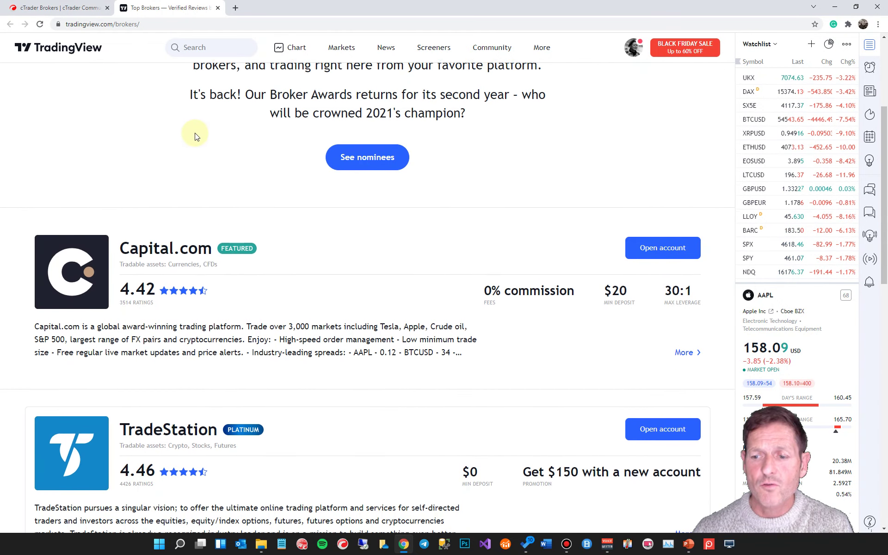
Switch to the cTrader featured brokers page, look through all its listed brokers, and minimize the browser.
left_click(80, 9)
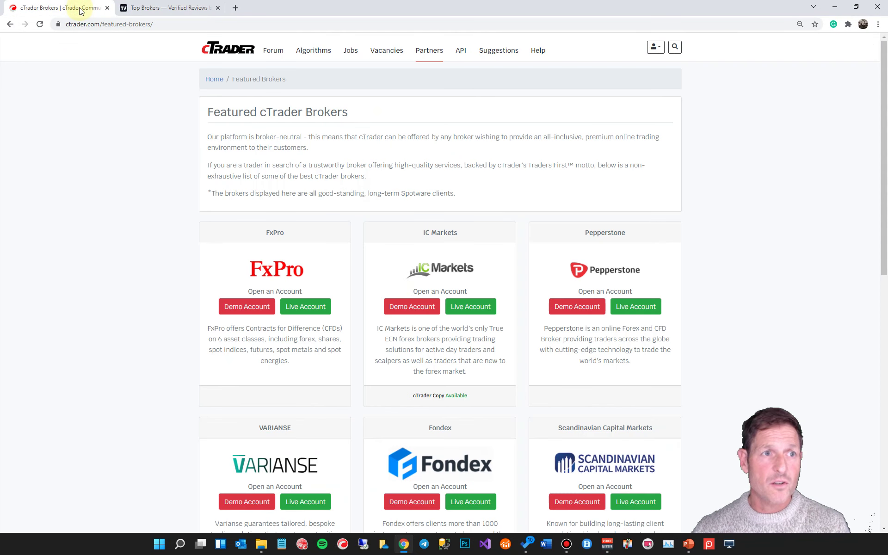
scroll(324, 214, "down", 2)
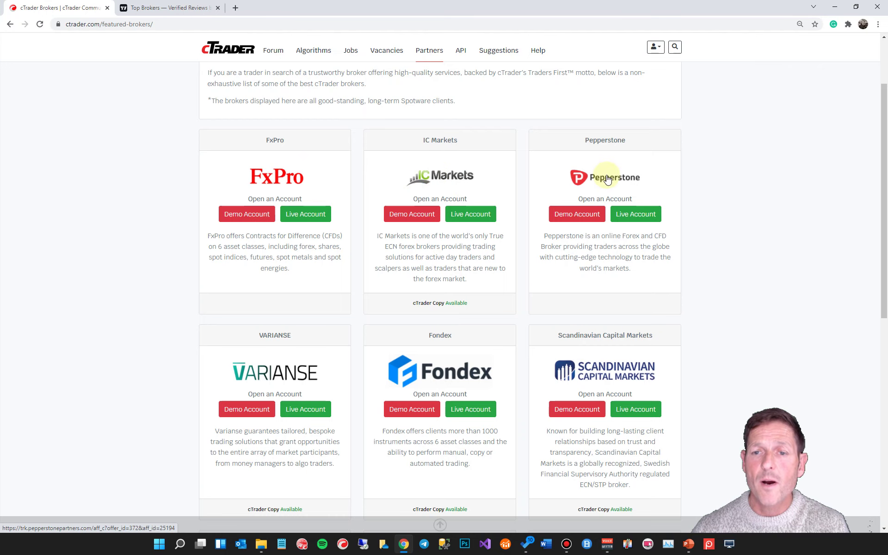
scroll(416, 287, "down", 3)
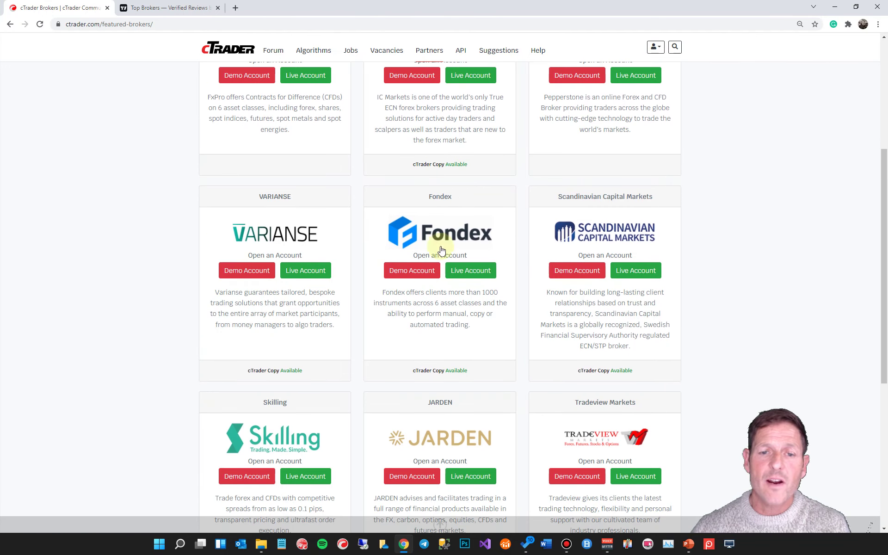
scroll(584, 241, "down", 4)
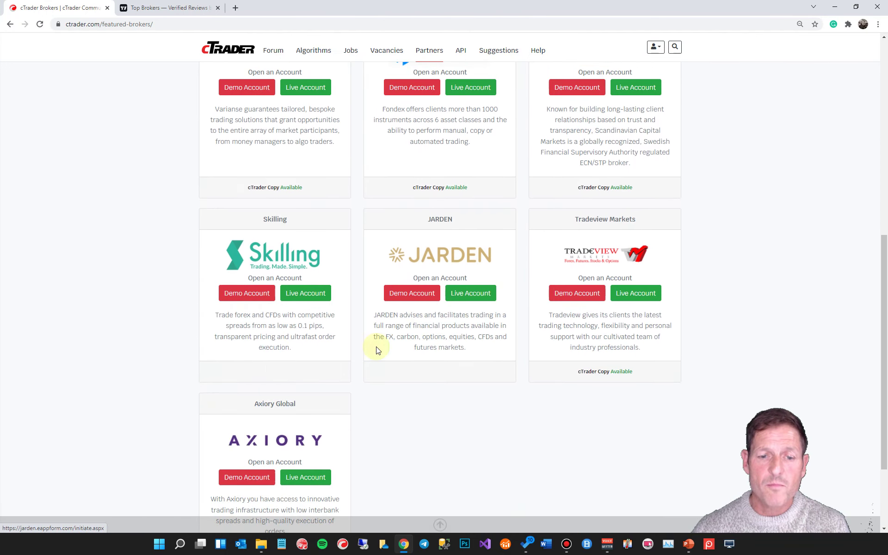
scroll(451, 354, "down", 3)
scroll(406, 307, "up", 11)
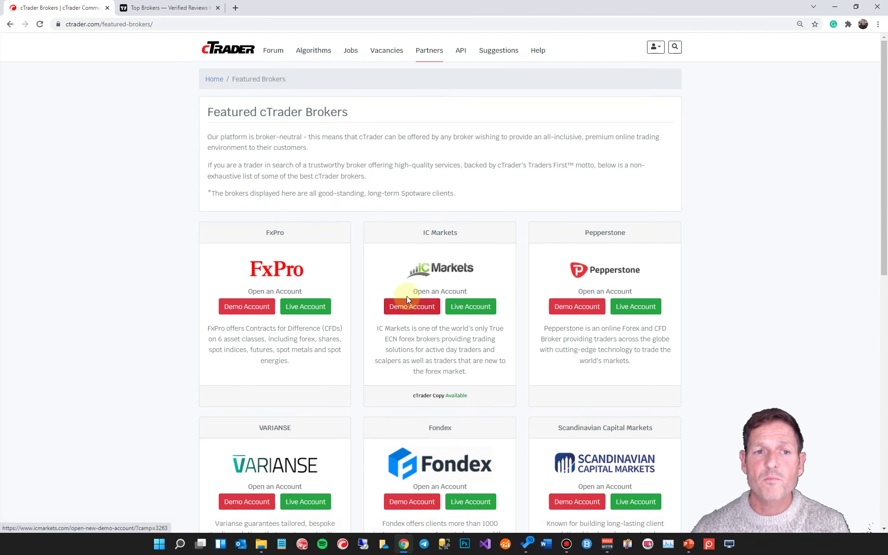
left_click(838, 8)
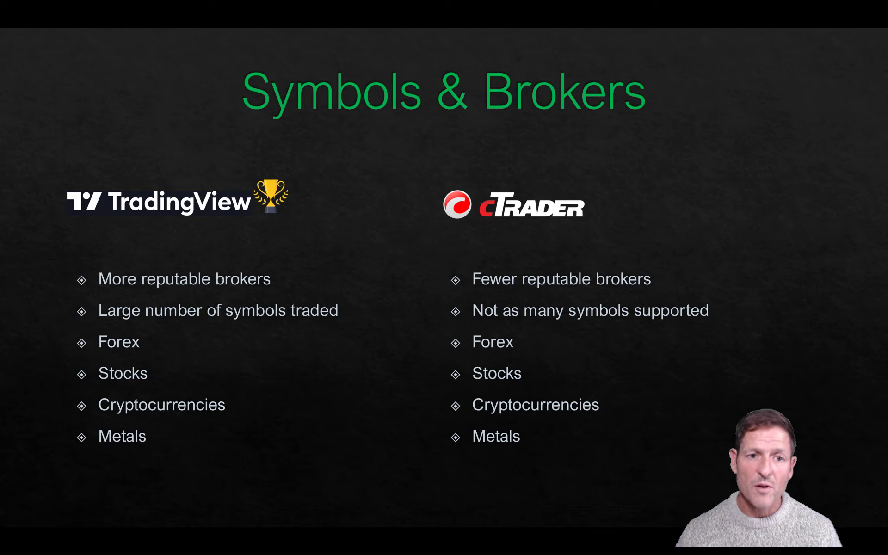
key("Right")
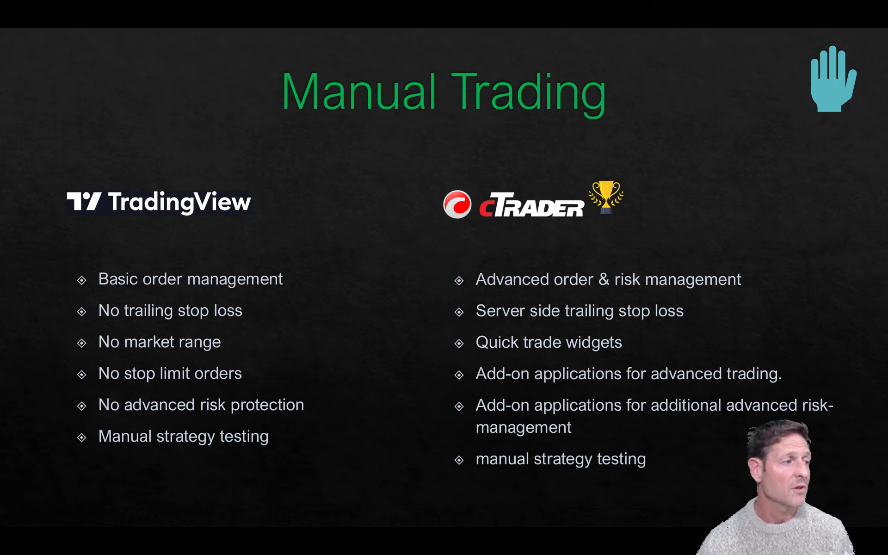
Switch to TradingView and place a EURUSD market buy order for 1 000 units with a 75-pip take profit and 25-pip stop loss.
key("alt+Tab")
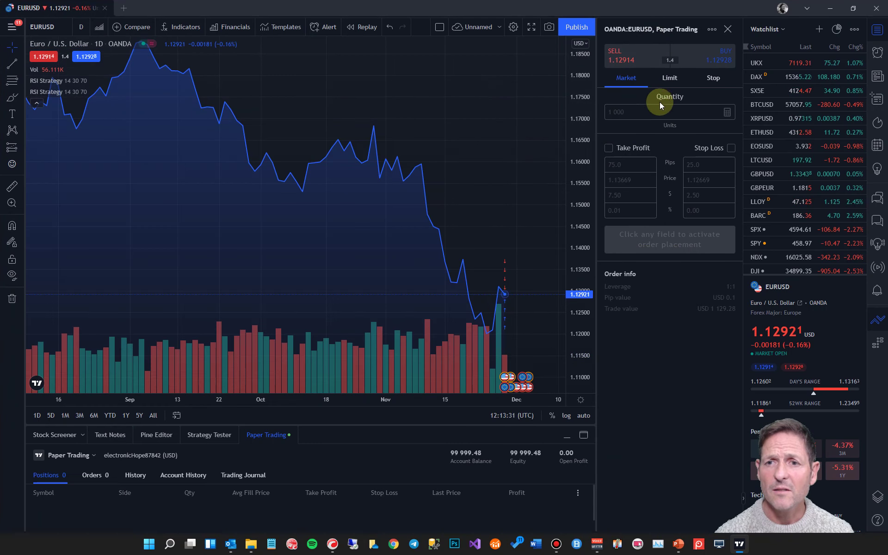
left_click(661, 110)
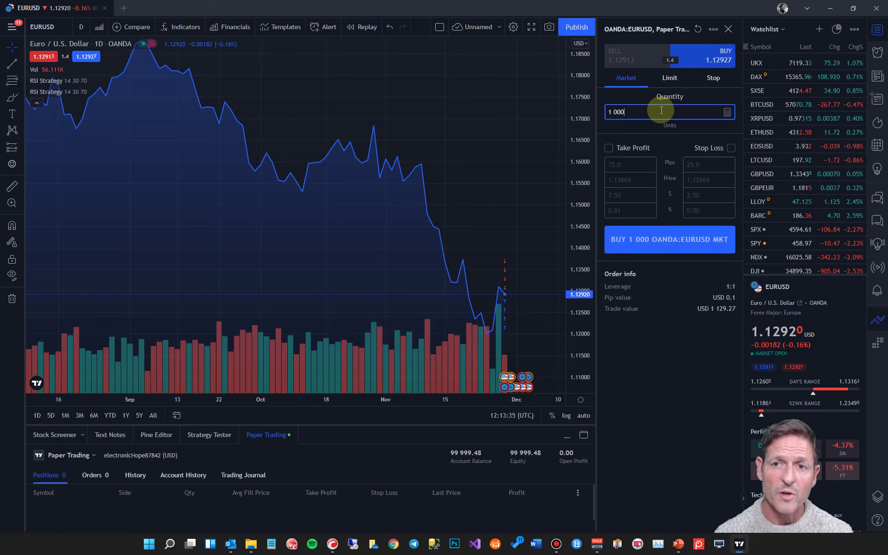
left_click(640, 148)
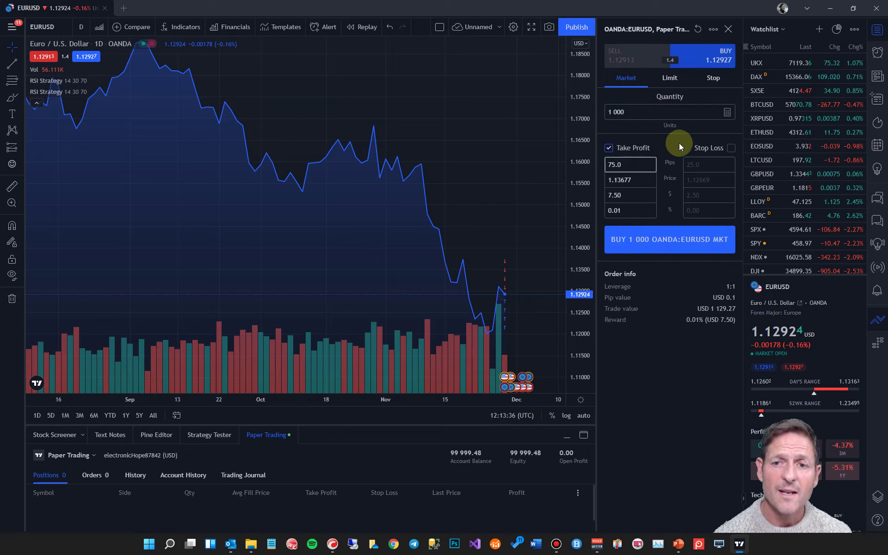
left_click(700, 148)
left_click(658, 236)
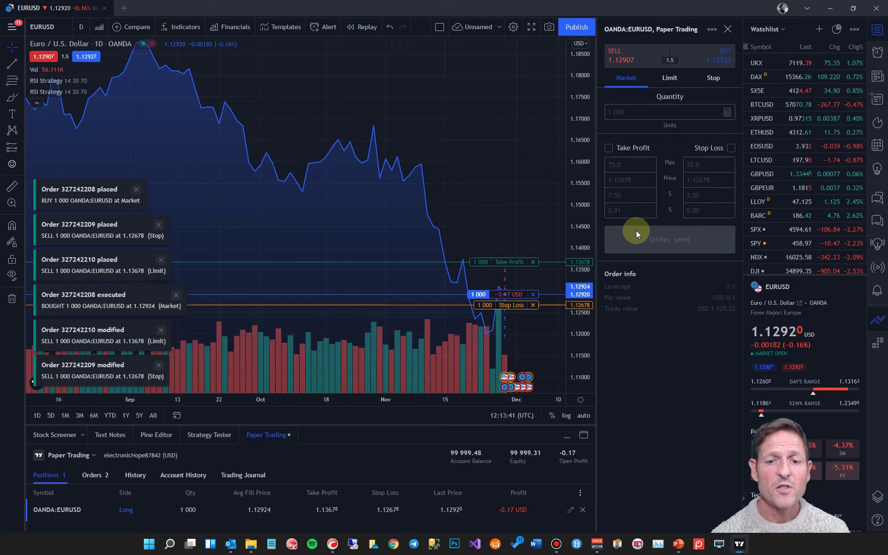
Inspect the open EURUSD position's take-profit and stop-loss settings from the chart, and return to the order form without modifying them.
left_click_drag(569, 266, 538, 267)
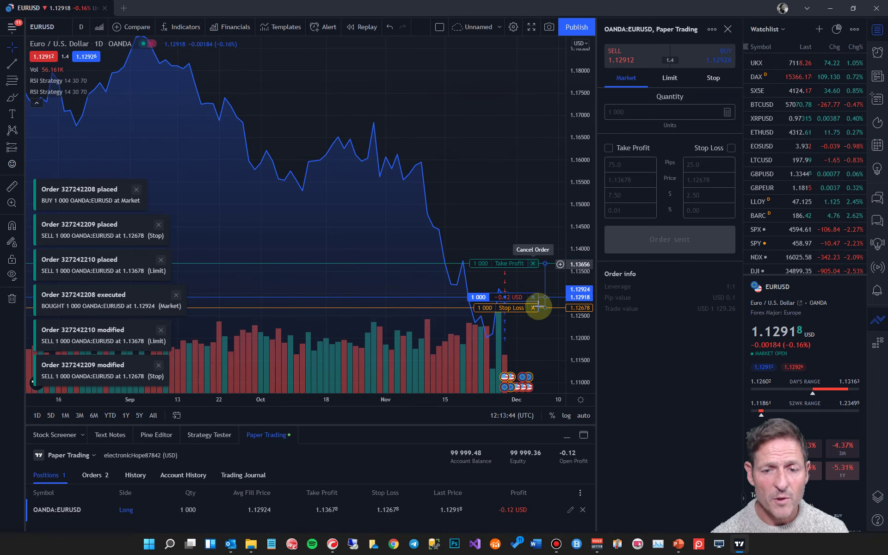
left_click(479, 297)
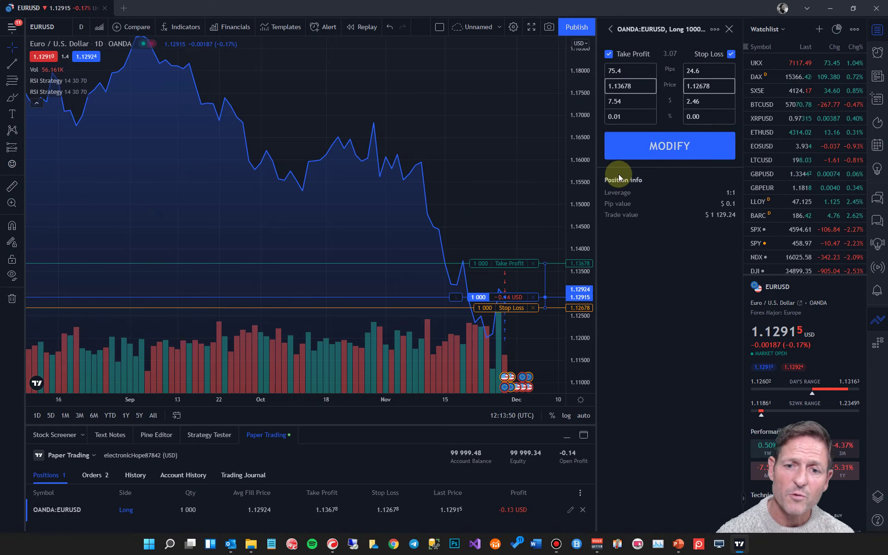
left_click_drag(490, 262, 492, 241)
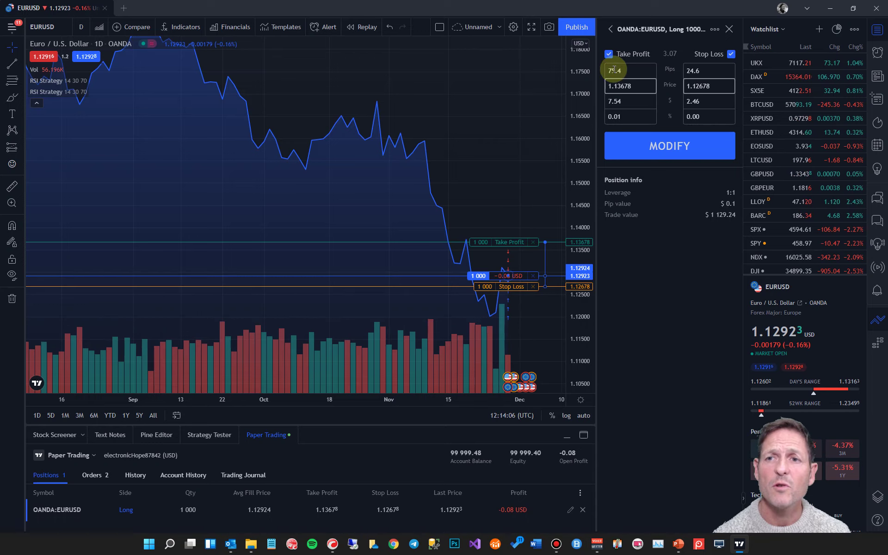
left_click(610, 29)
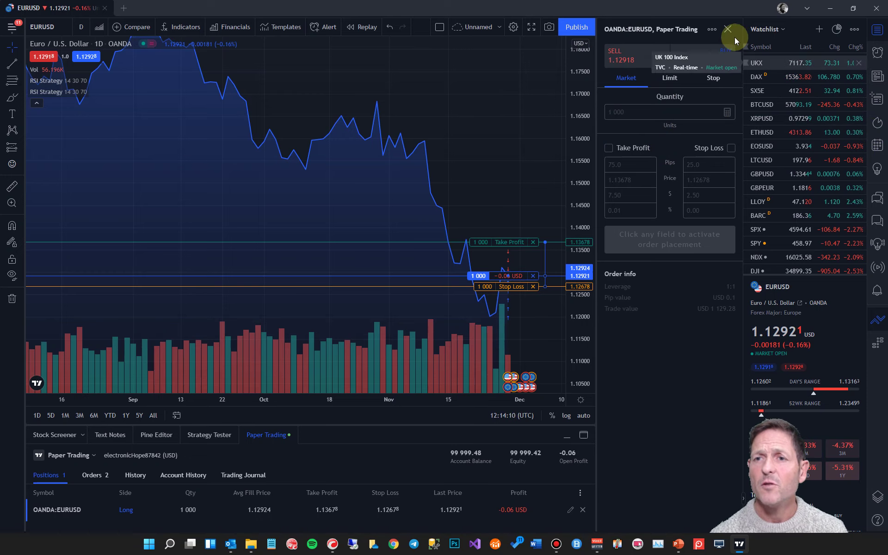
Undock the EURUSD order form into a floating window, move it across the chart, and close it.
left_click(712, 29)
left_click(714, 69)
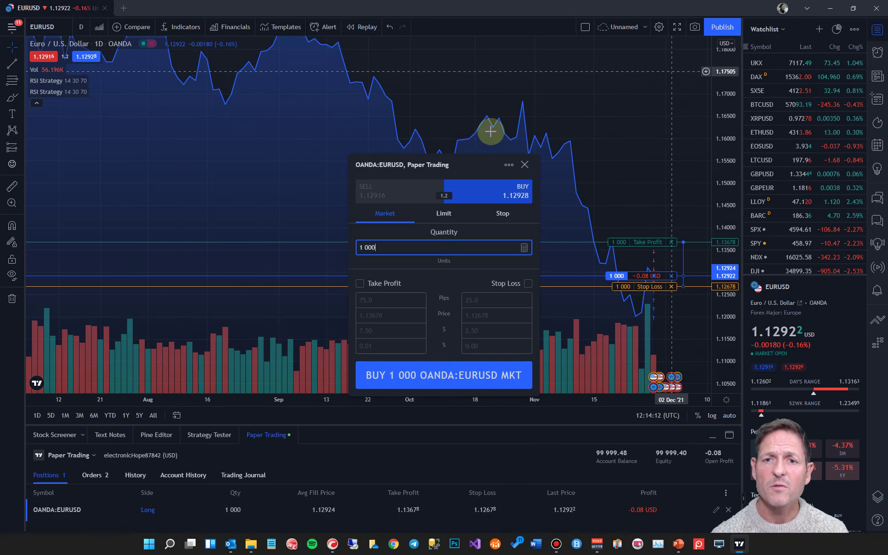
left_click_drag(451, 162, 203, 108)
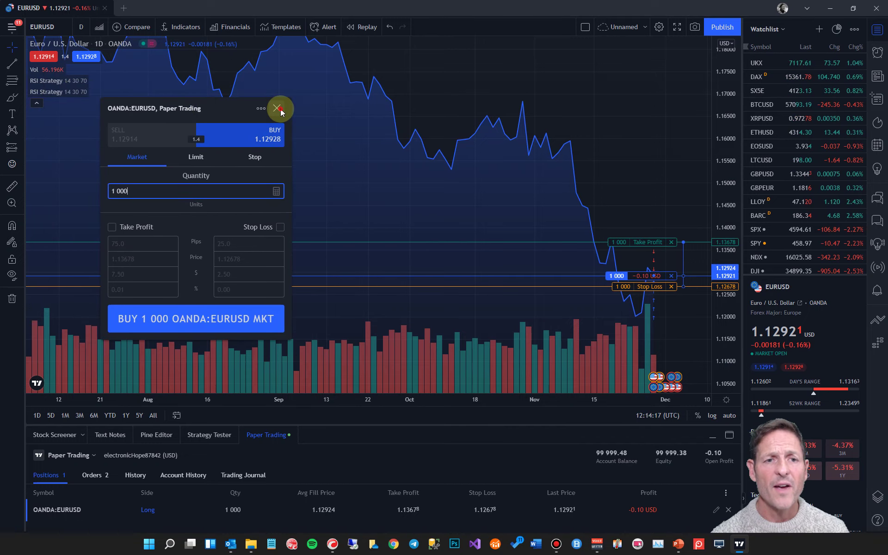
left_click(278, 109)
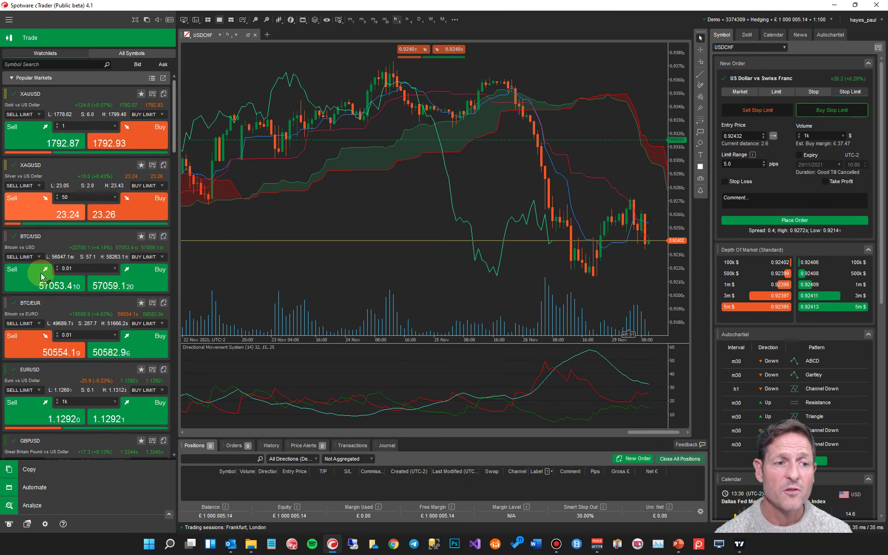
In cTrader, place a USDCHF market sell order for 1k with a 15-pip trailing stop loss and a 15-pip take profit.
scroll(130, 291, "down", 3)
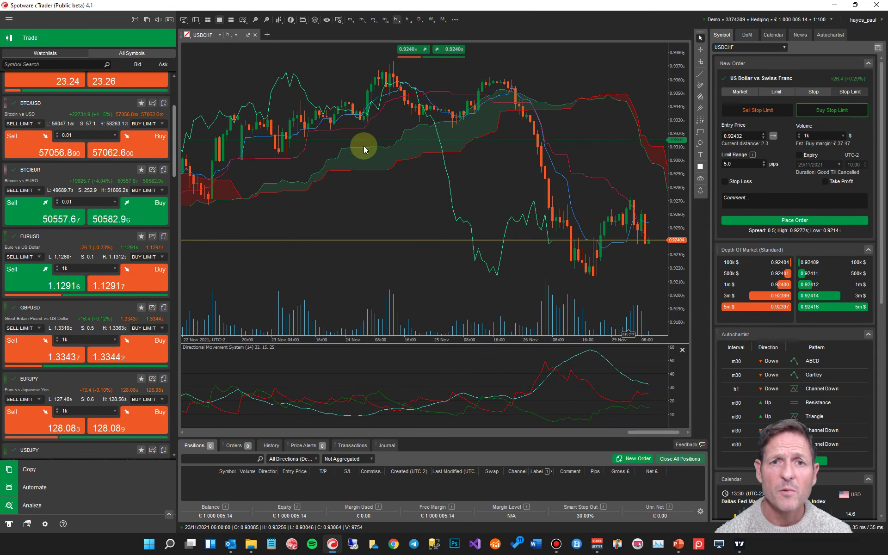
mouse_move(458, 60)
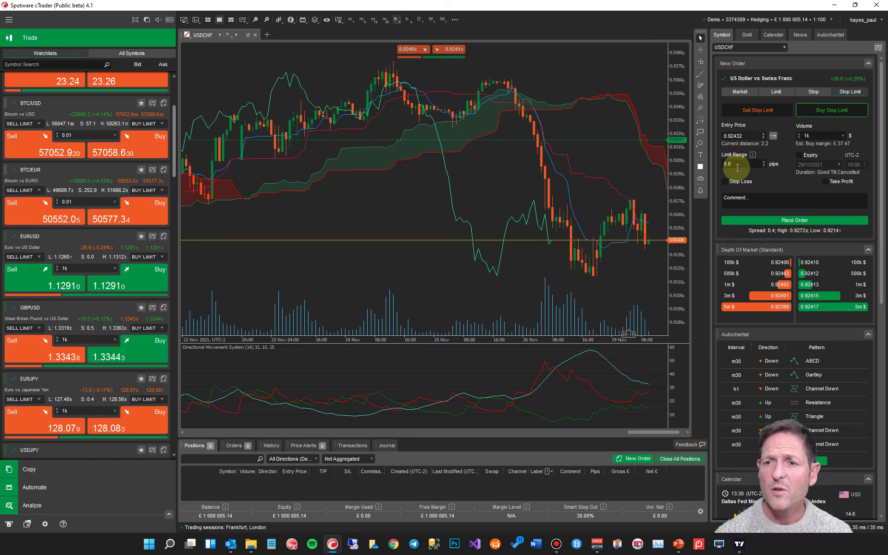
right_click(368, 221)
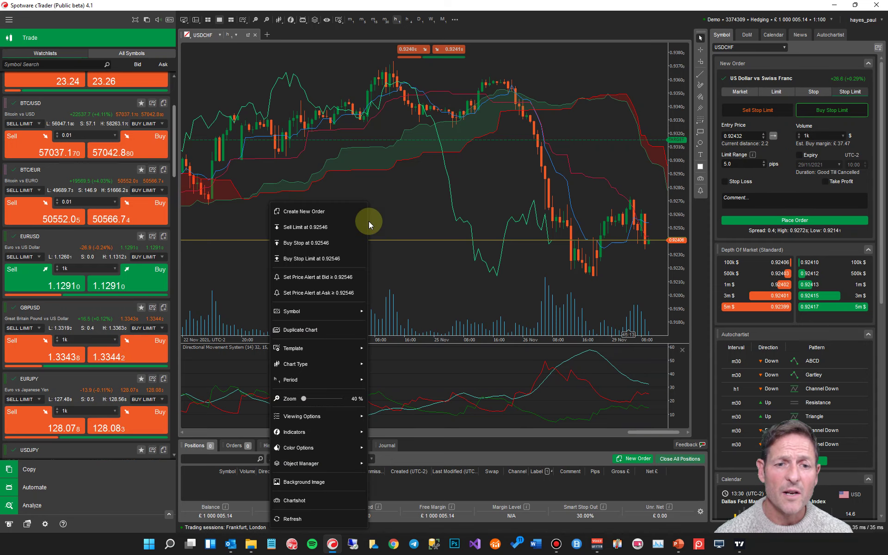
left_click(319, 211)
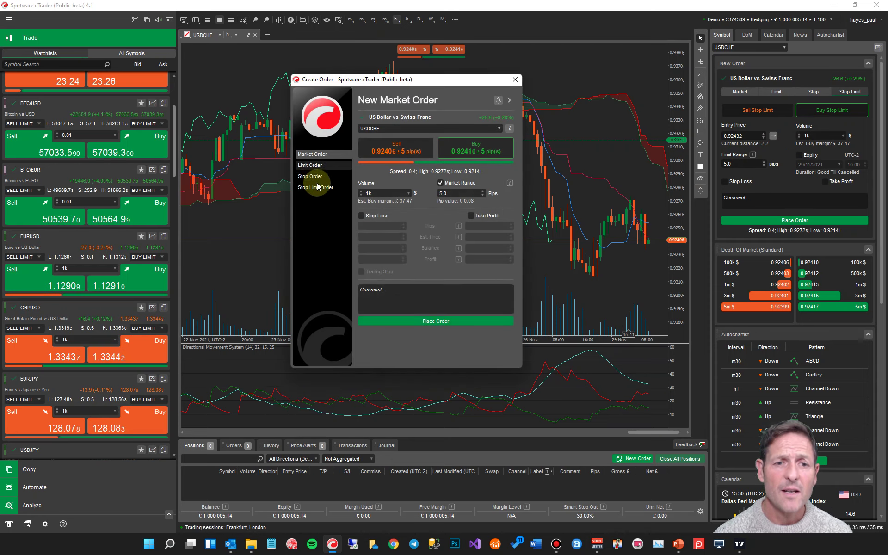
left_click(362, 215)
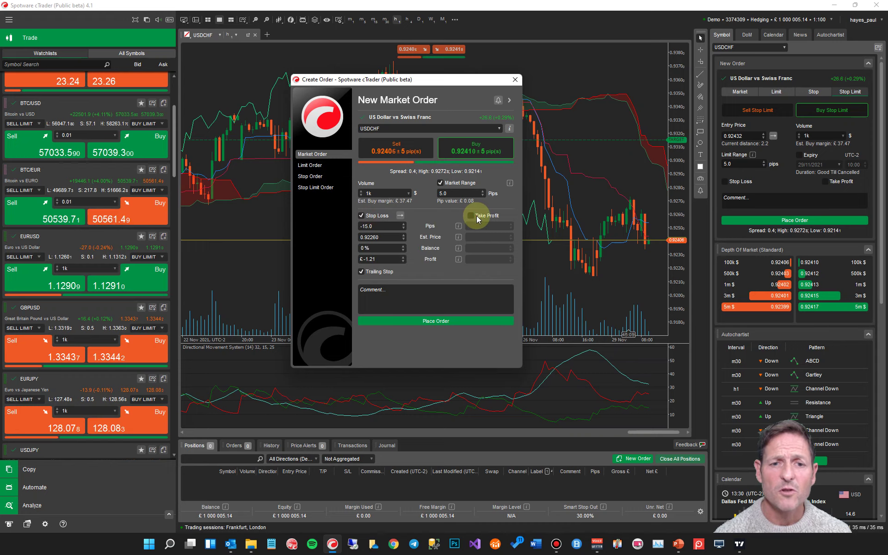
left_click(477, 217)
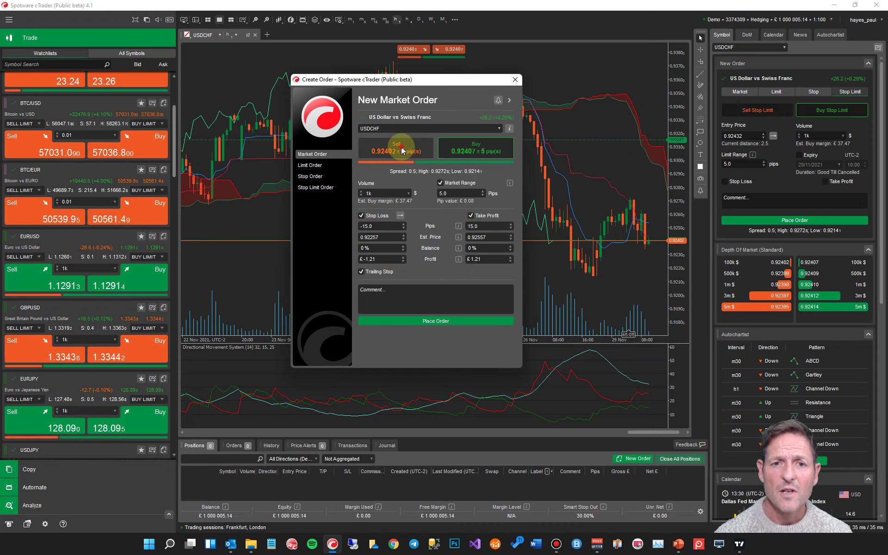
left_click(432, 320)
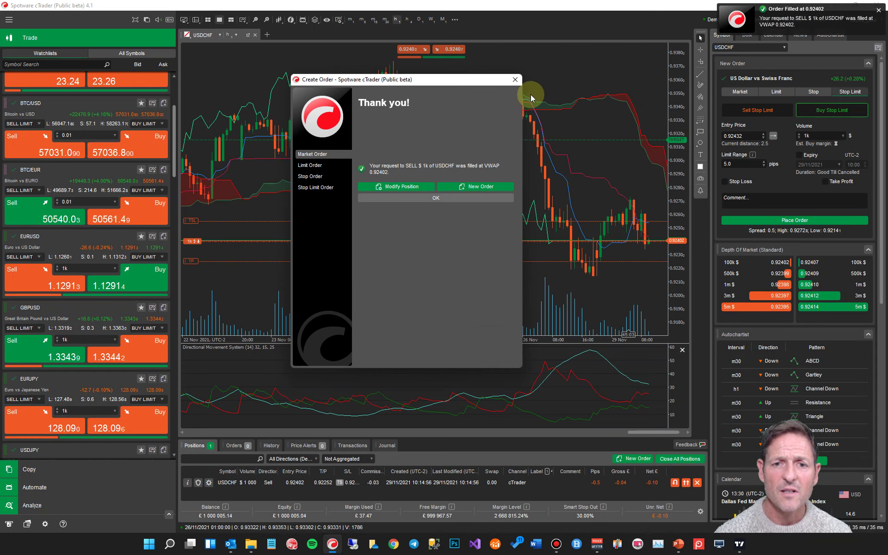
key("Return")
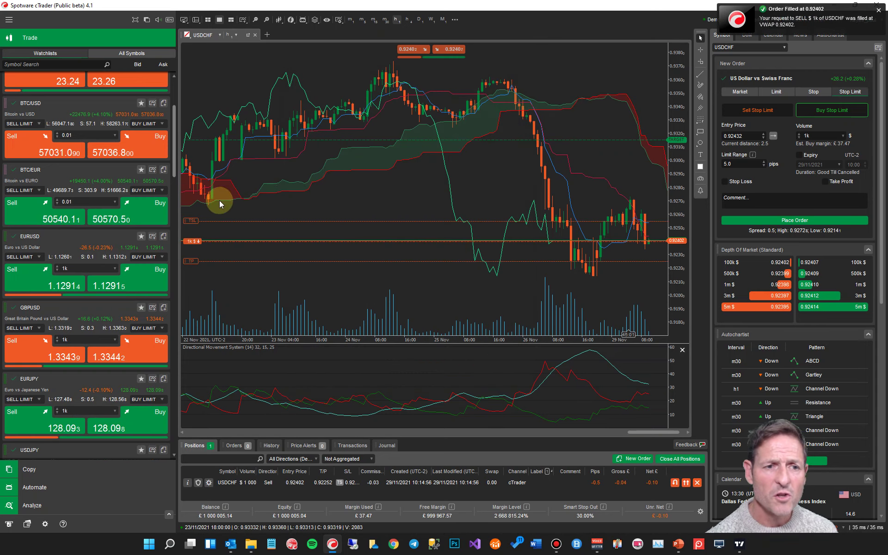
Move the USDCHF position's stop loss to about 0.92932 and its take profit to about 0.91960 on the chart.
mouse_move(189, 223)
left_click_drag(190, 224, 190, 168)
left_click_drag(188, 262, 184, 299)
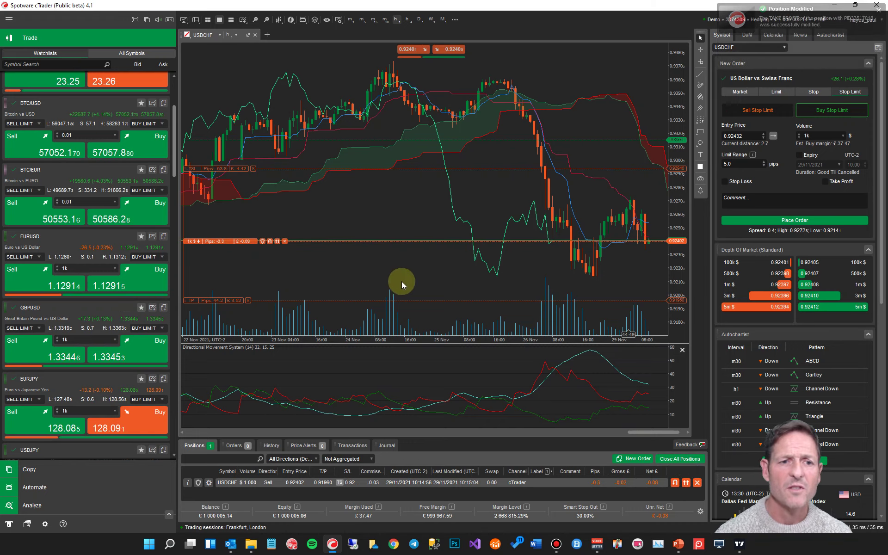
View the USDCHF position's advanced take-profit and stop-loss protection settings, close them without applying anything, and minimize cTrader.
left_click(262, 241)
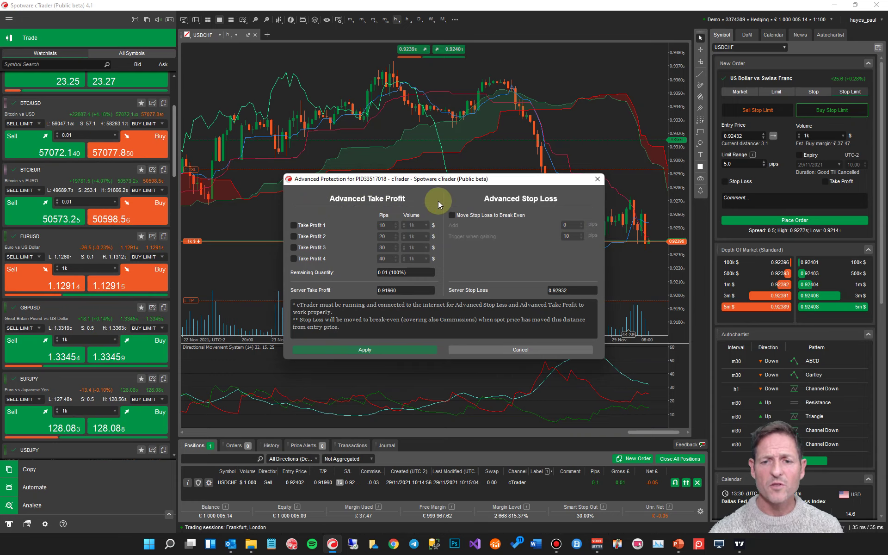
left_click(596, 180)
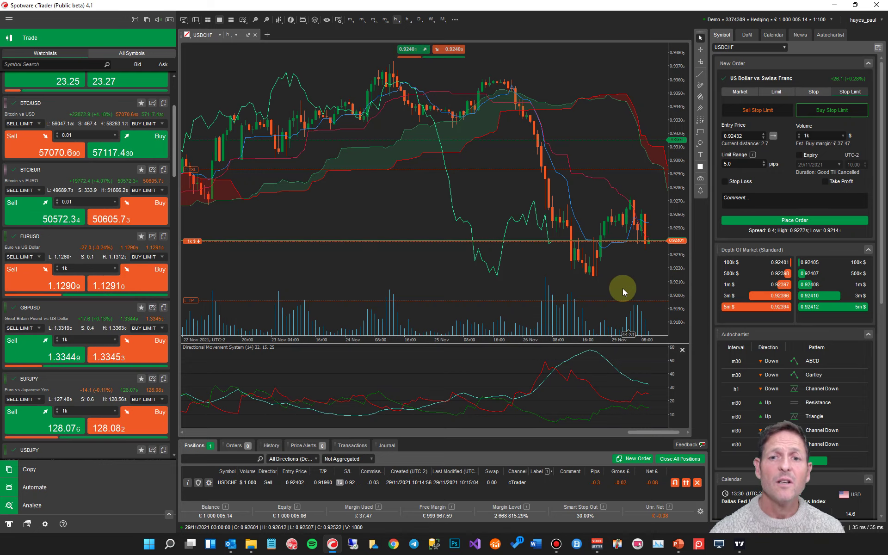
left_click(836, 7)
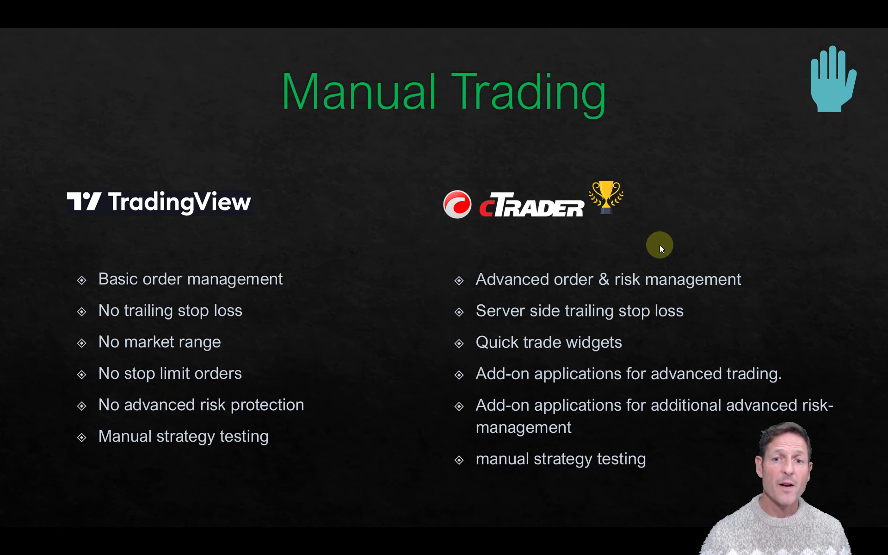
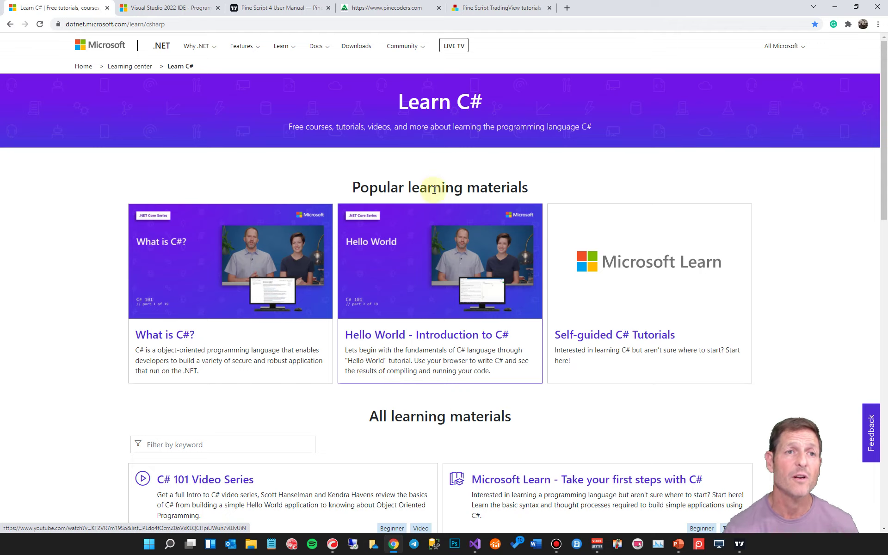
Start the Community 2022 download from the Visual Studio website, dismiss the download notice, and look over the getting-started page.
left_click(182, 8)
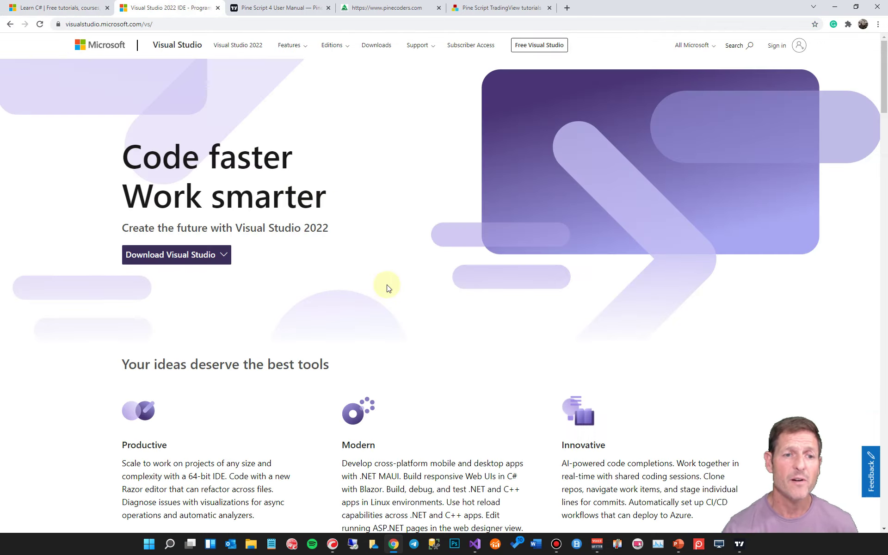
left_click(182, 255)
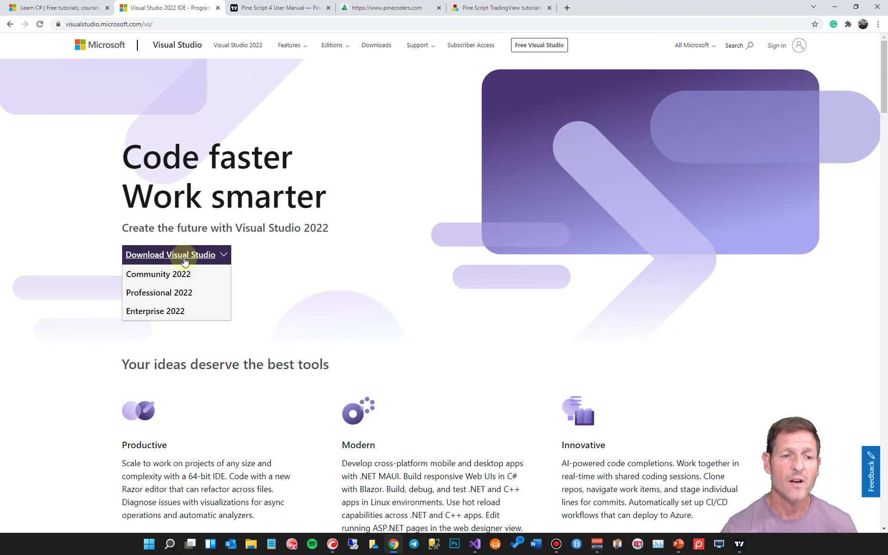
left_click(180, 280)
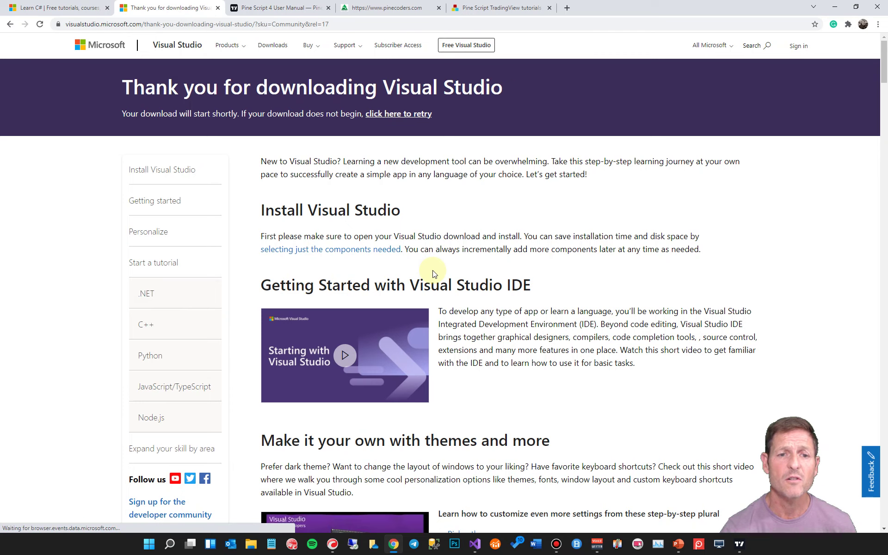
scroll(432, 274, "down", 5)
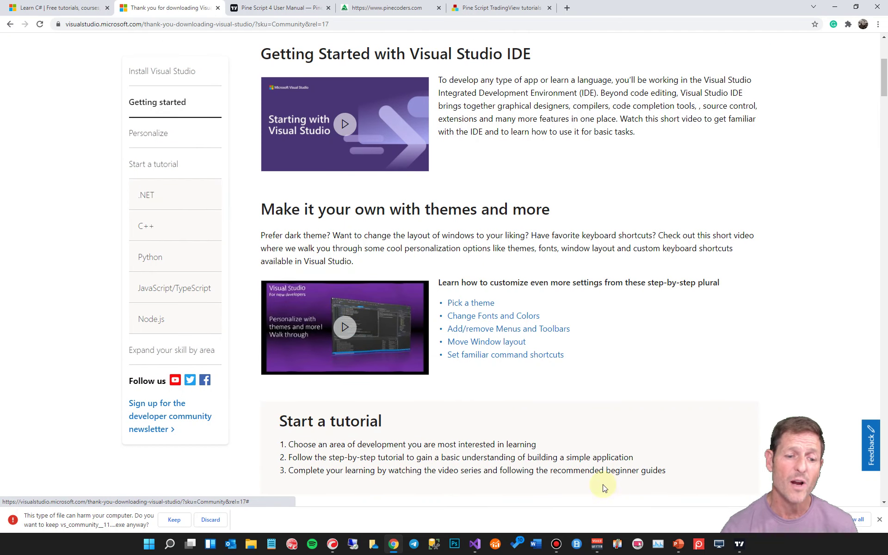
left_click(880, 519)
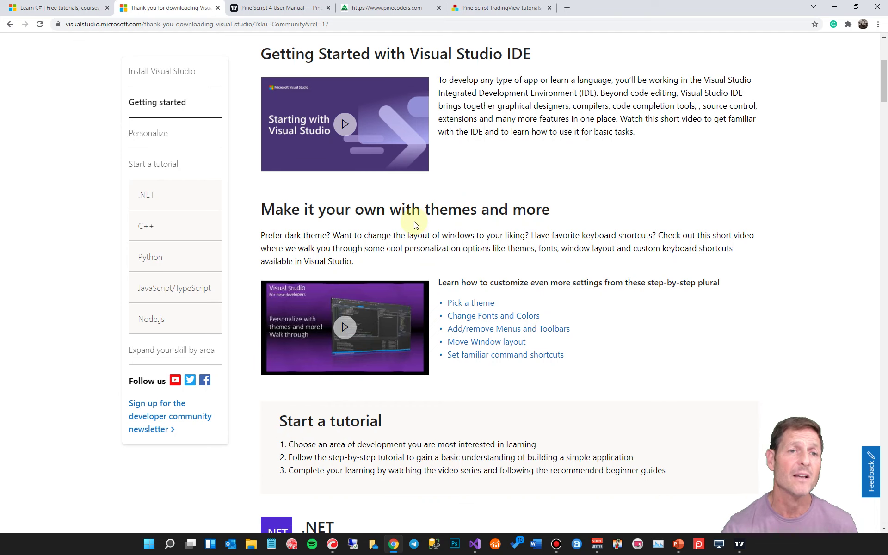
scroll(401, 227, "up", 5)
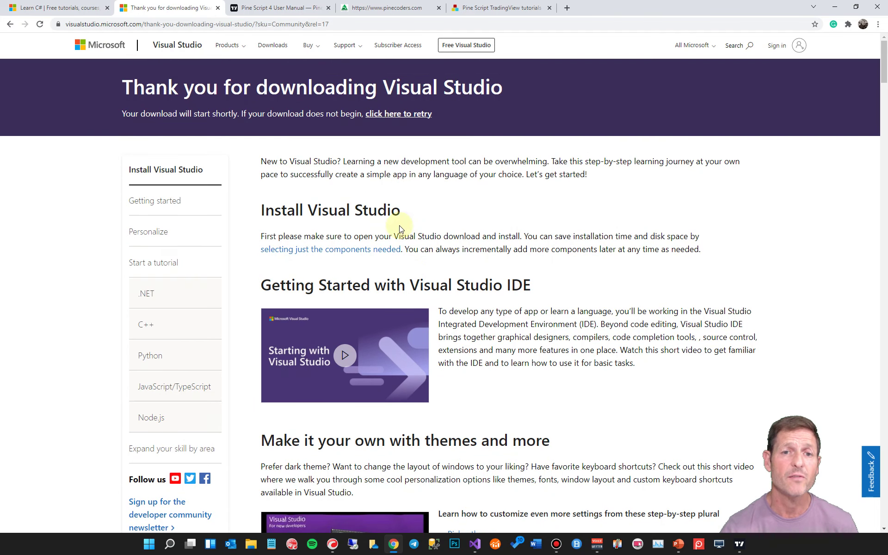
Browse the Pine Script 4 User Manual, the PineCoders site, and Kodify's Pine Script tutorials, and minimize the browser.
left_click(268, 9)
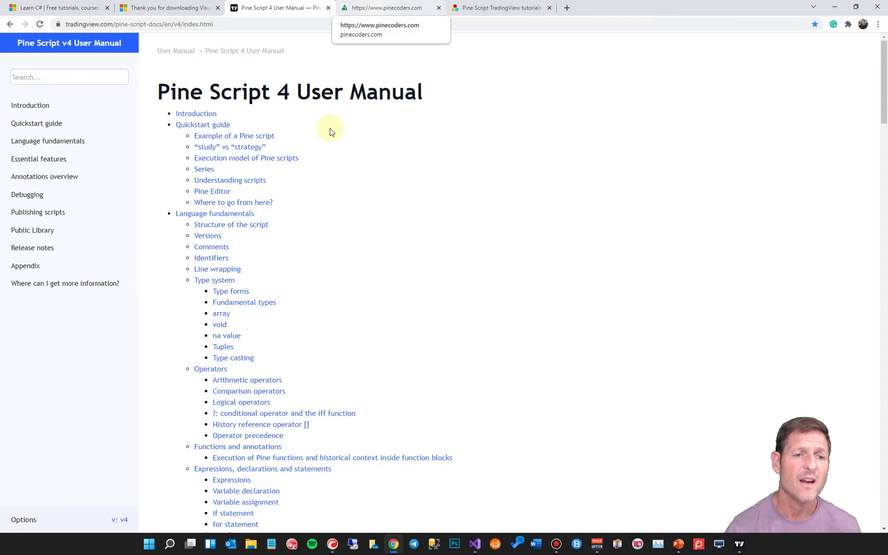
scroll(268, 259, "down", 3)
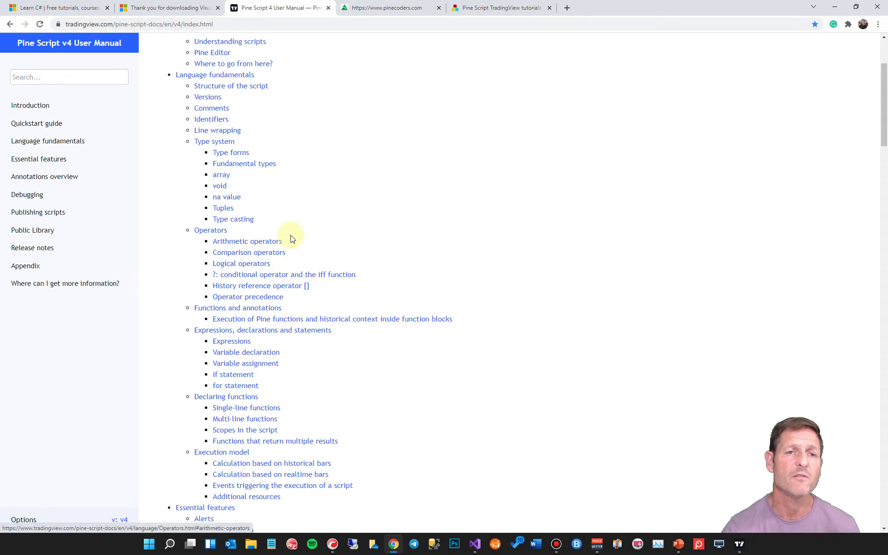
scroll(293, 234, "up", 3)
left_click(377, 10)
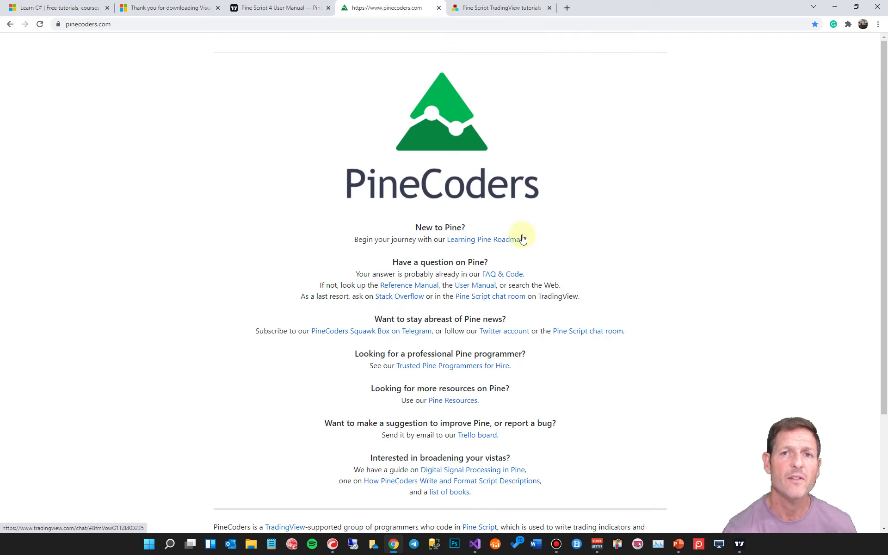
left_click(468, 8)
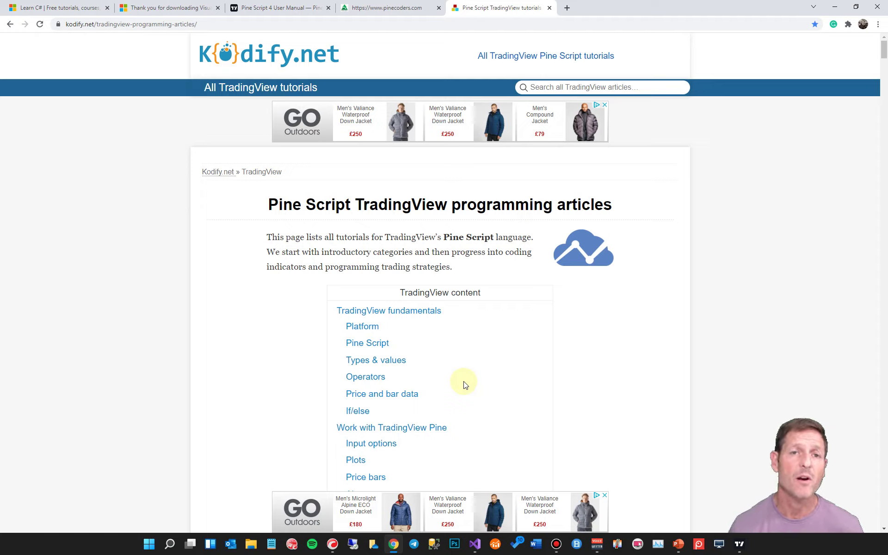
left_click(836, 6)
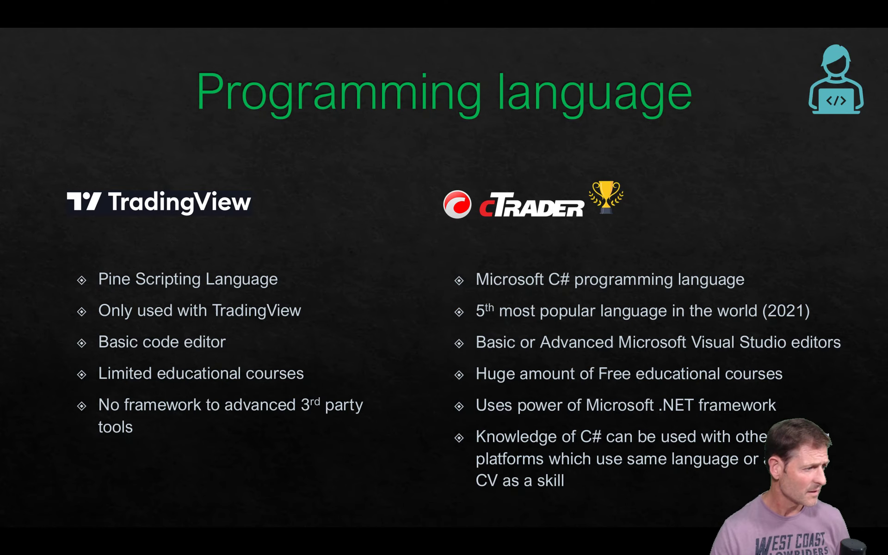
Switch to TradingView and examine the RSI Strategy copy script, including the built-in help for ta.crossover.
key("alt+Tab")
double_click(488, 79)
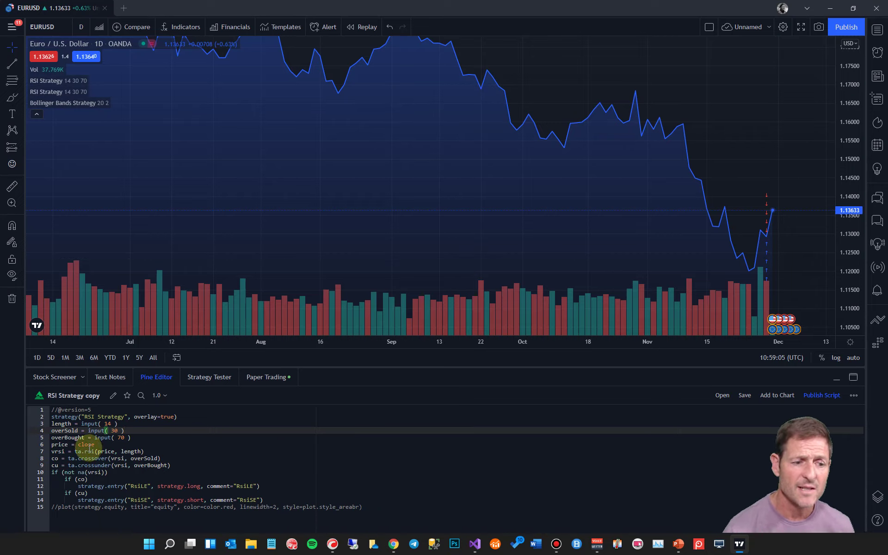
mouse_move(79, 458)
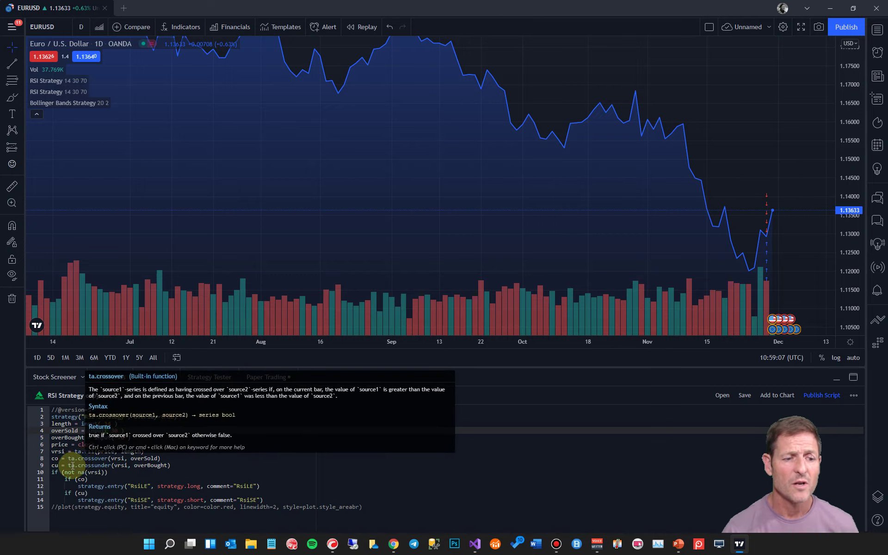
mouse_move(85, 441)
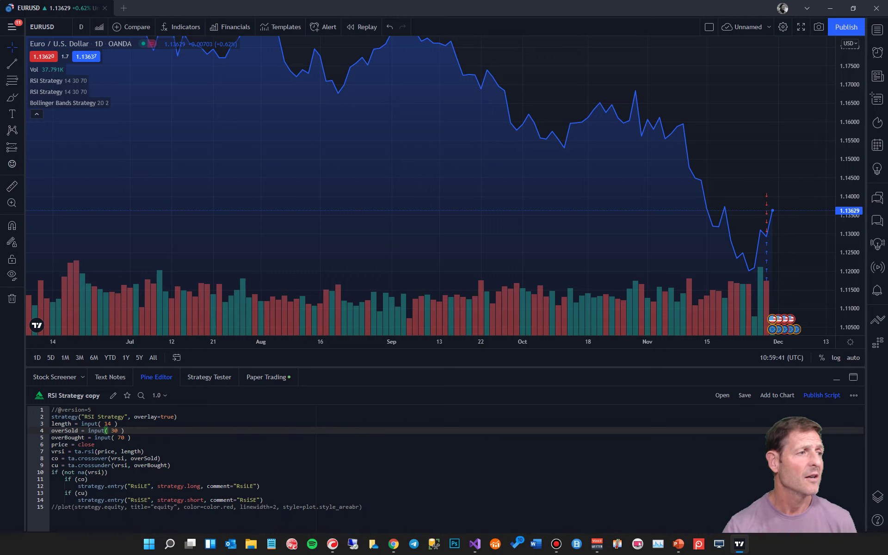
Switch to cTrader and read through the source code of the Sample Break Even cBot.
left_click(332, 543)
double_click(506, 57)
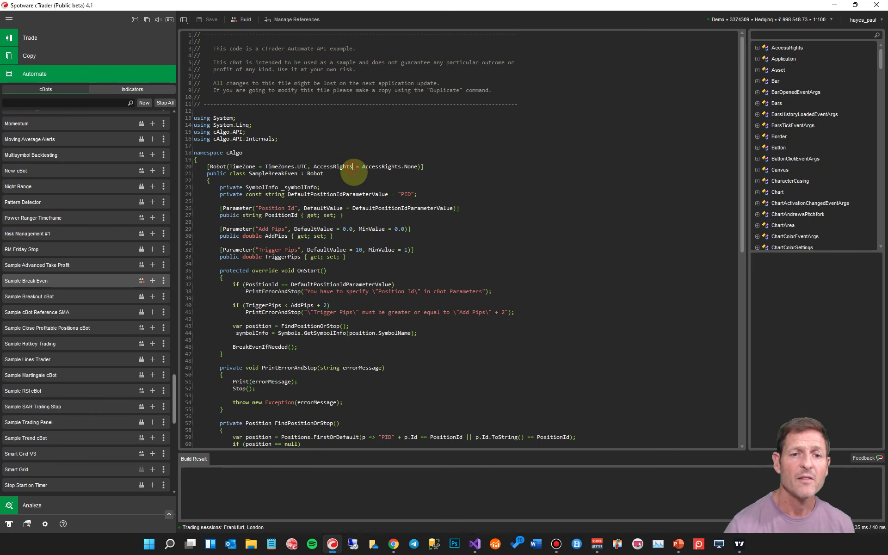
scroll(357, 180, "down", 10)
scroll(358, 185, "down", 7)
scroll(360, 186, "up", 11)
scroll(360, 186, "up", 7)
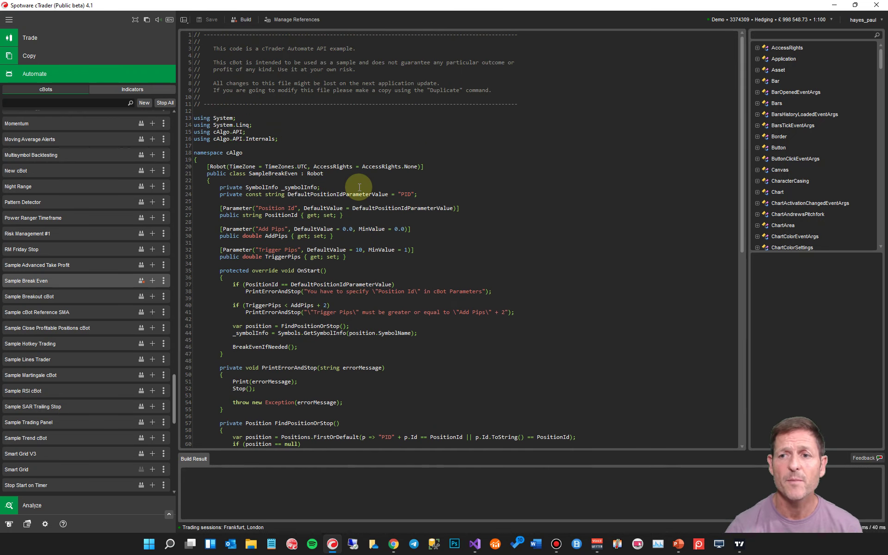
Expand the Asset class in cTrader's API reference to view its members.
left_click(757, 70)
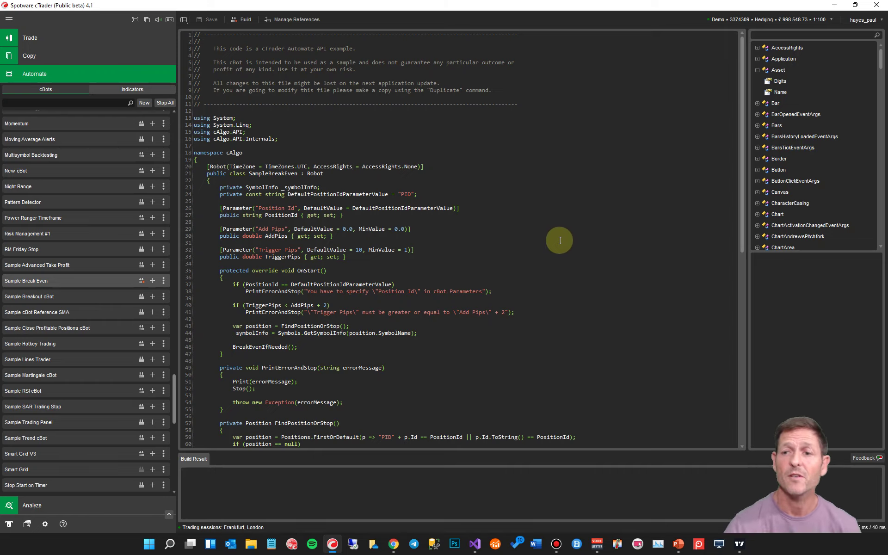
scroll(357, 326, "down", 5)
scroll(357, 325, "up", 5)
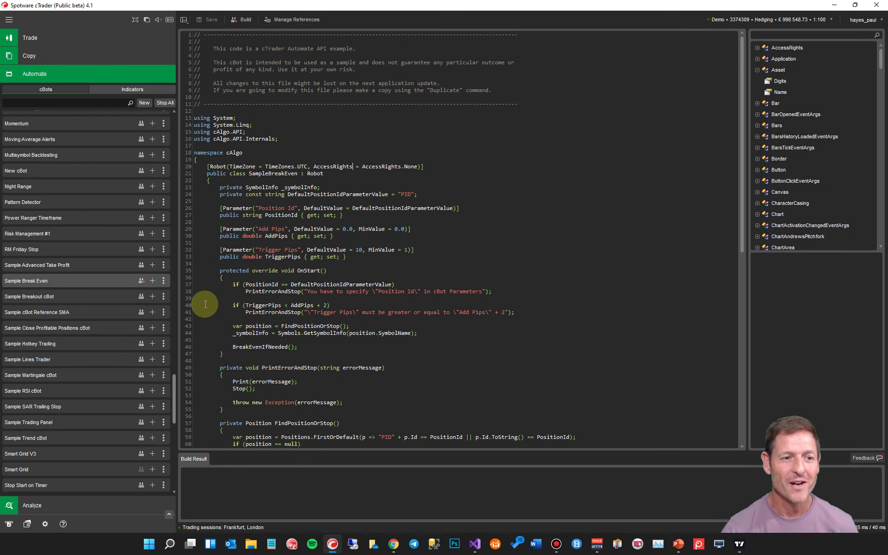
Open the Sample Break Even cBot in Visual Studio and examine its code around the breakpoint on line 41.
right_click(93, 281)
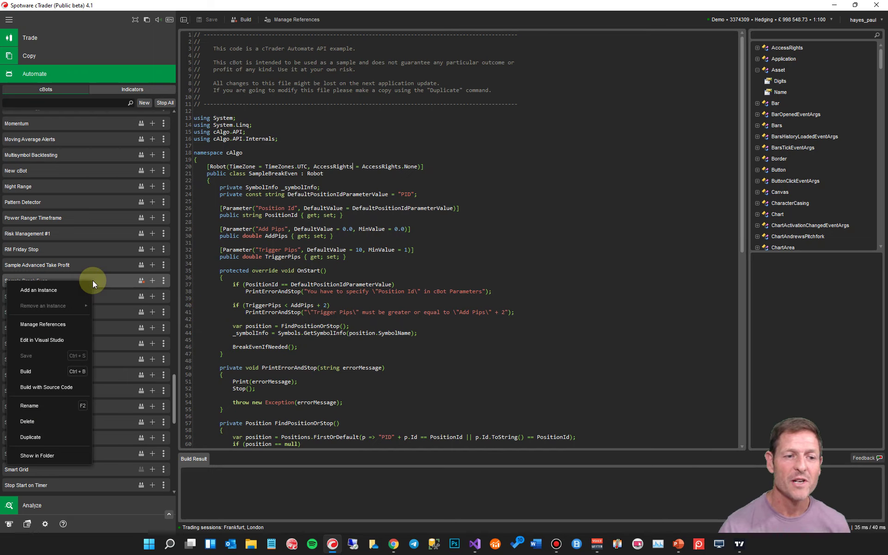
left_click(44, 340)
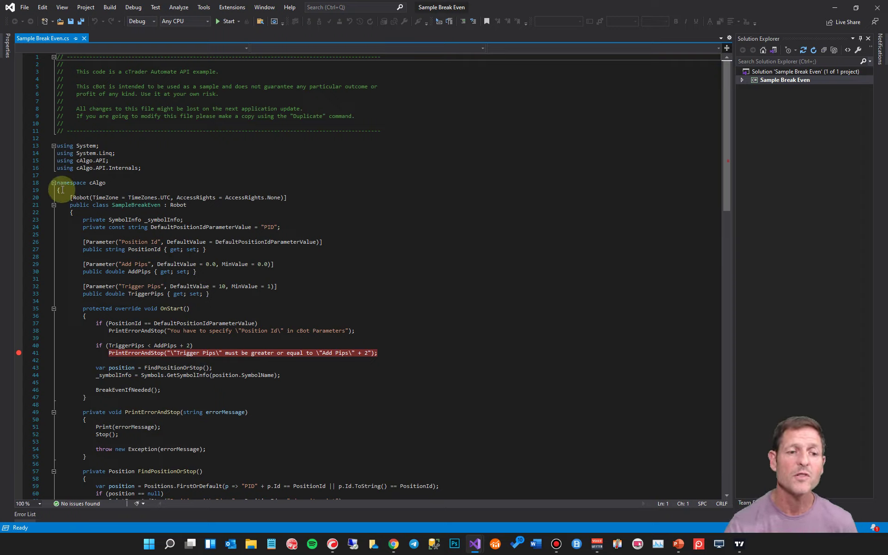
mouse_move(18, 353)
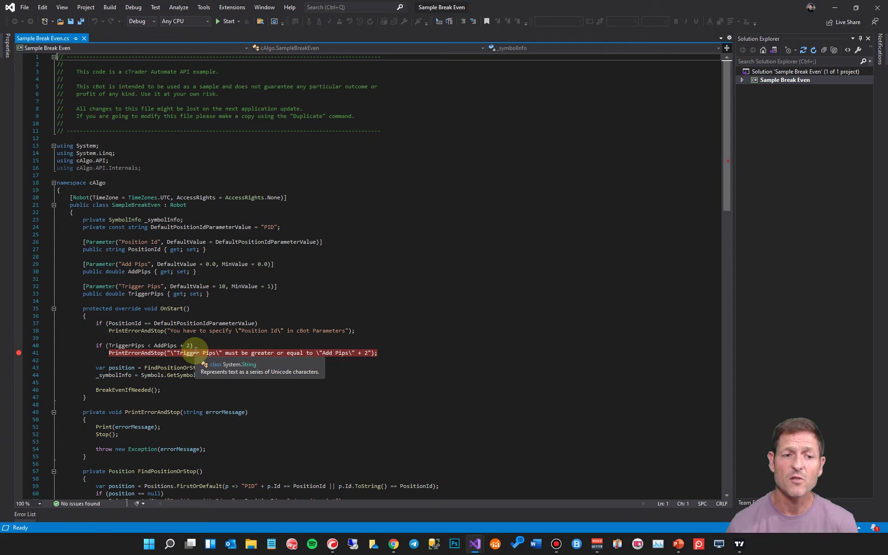
scroll(194, 319, "down", 4)
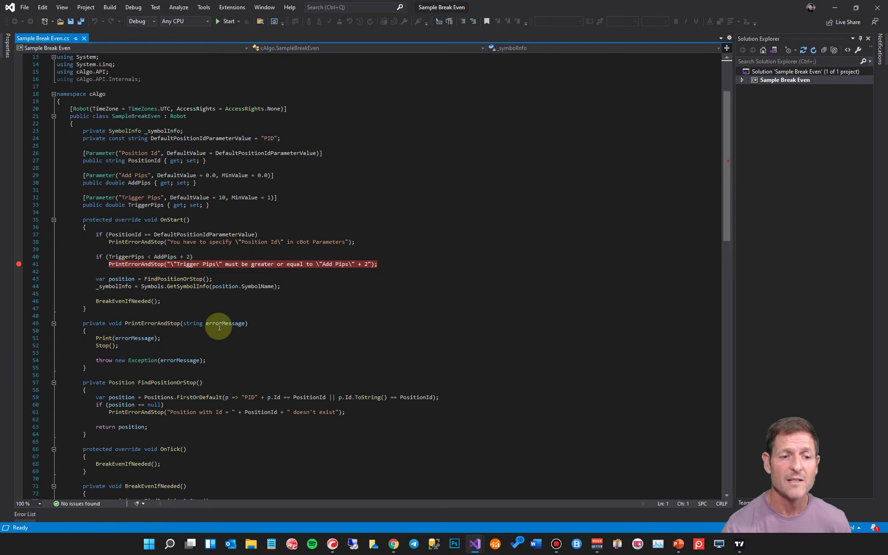
Re-enter the dot after Positions on line 59 to browse its member suggestions, and minimize Visual Studio and cTrader.
left_click(177, 397)
key("BackSpace")
type(".")
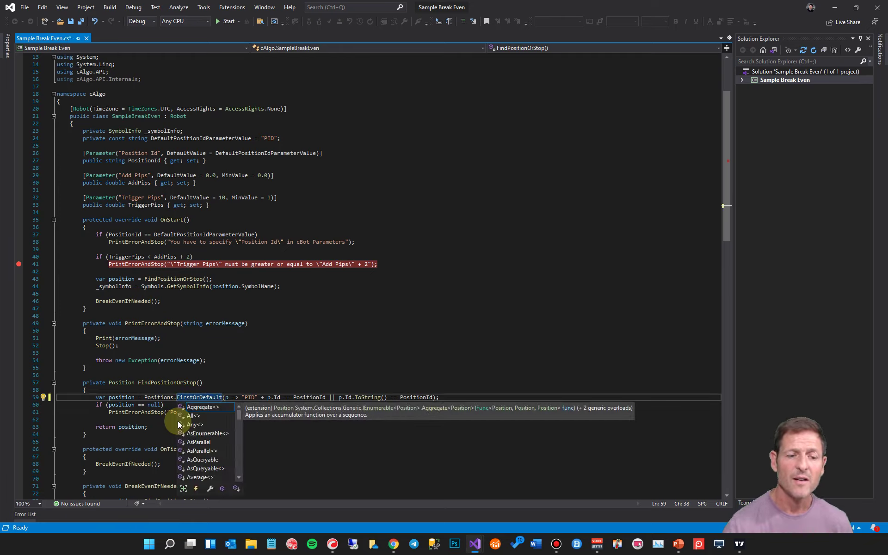
scroll(199, 425, "down", 5)
scroll(199, 424, "down", 8)
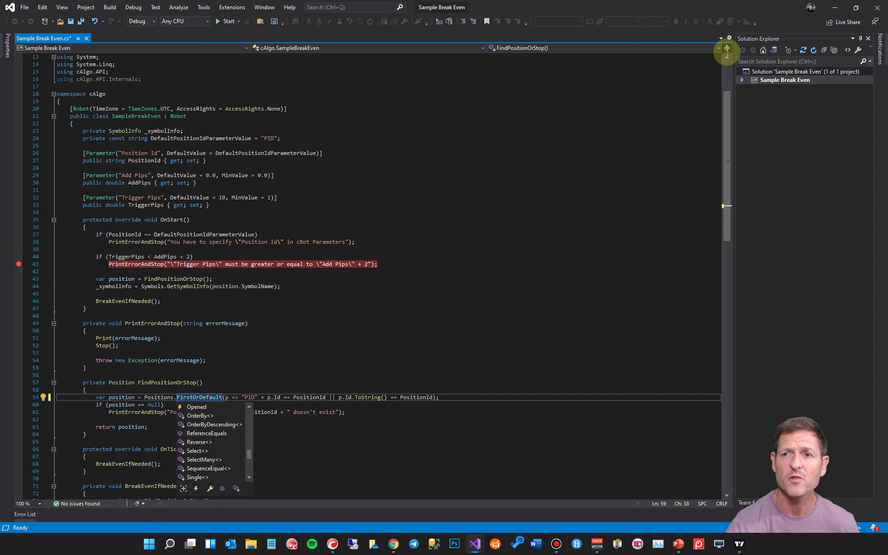
left_click(854, 6)
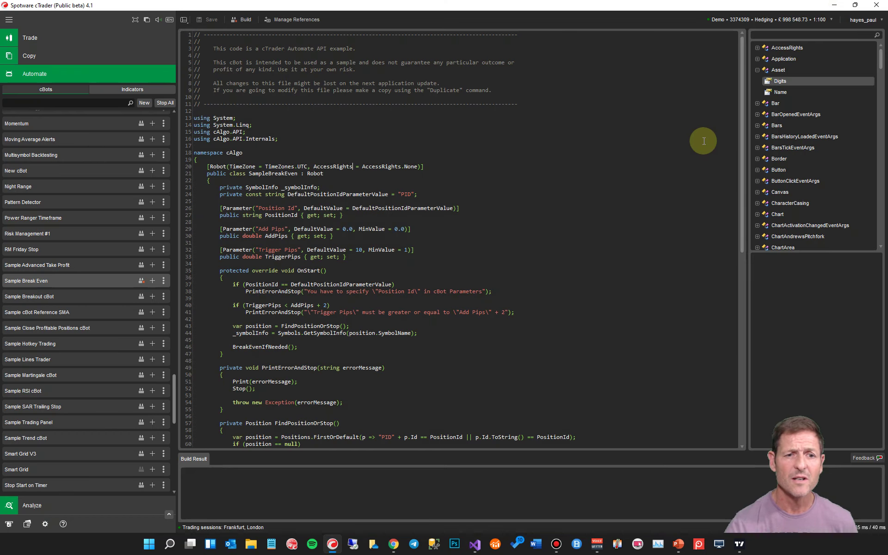
left_click(838, 6)
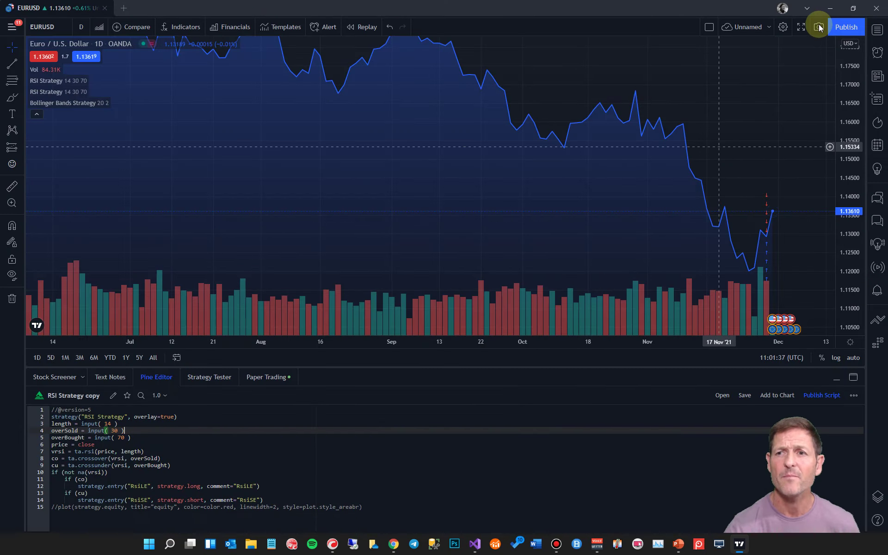